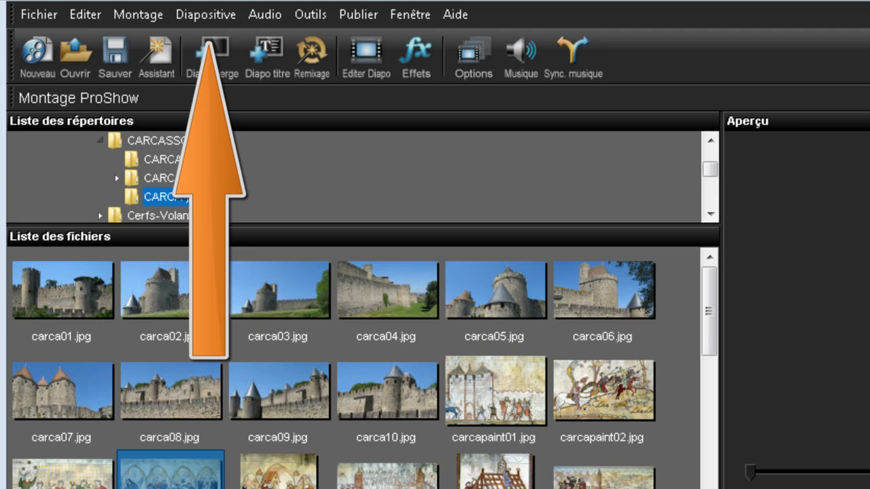
- Insert a blank slide into the slideshow
{"action": "left_click", "coordinate": [208, 14]}
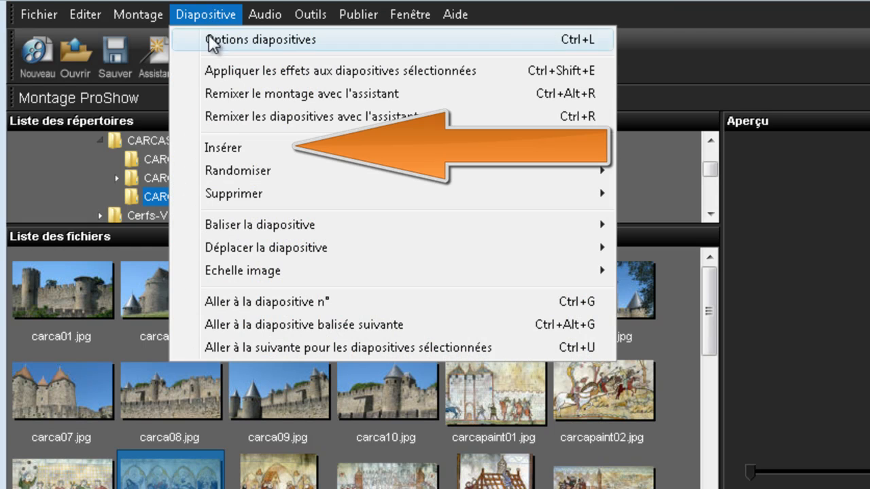
{"action": "mouse_move", "coordinate": [216, 148]}
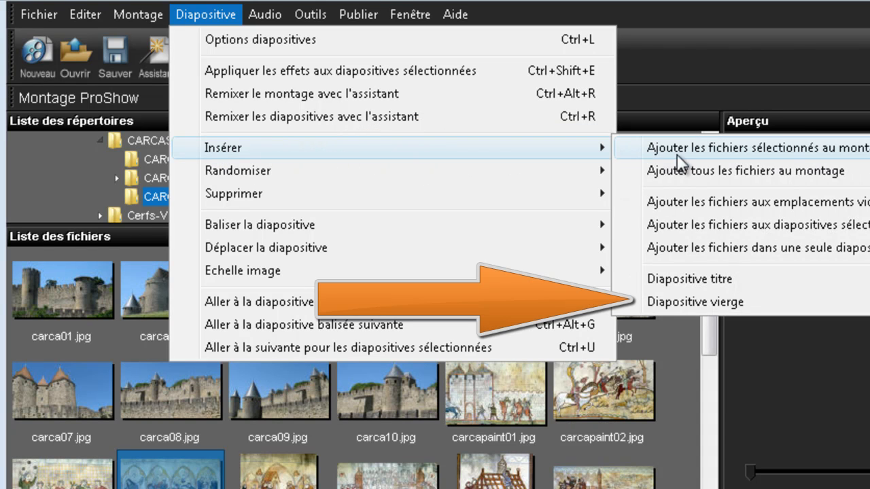
{"action": "left_click", "coordinate": [693, 304]}
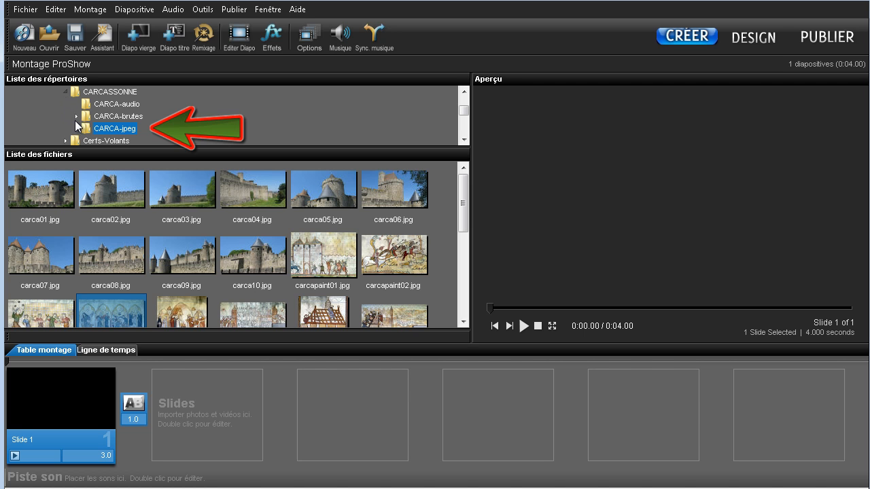
- Open the CARCA-jpeg folder and preview several of its photos
{"action": "left_click", "coordinate": [116, 116]}
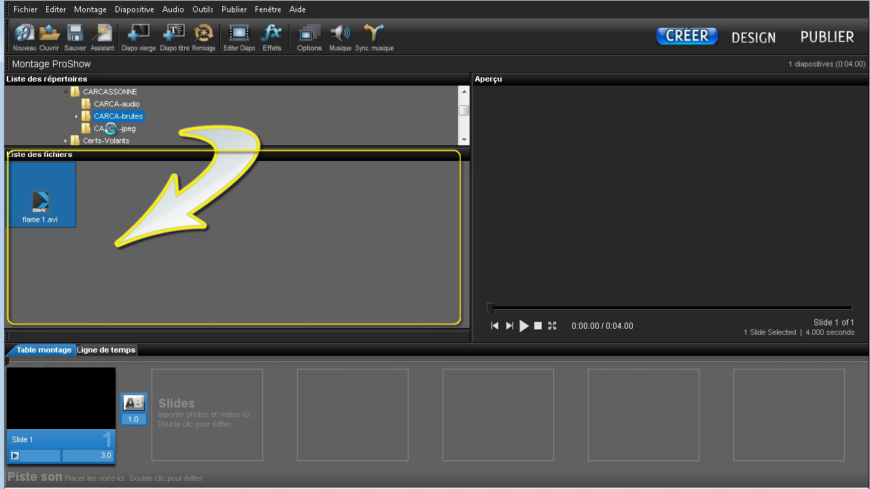
{"action": "left_click", "coordinate": [113, 129]}
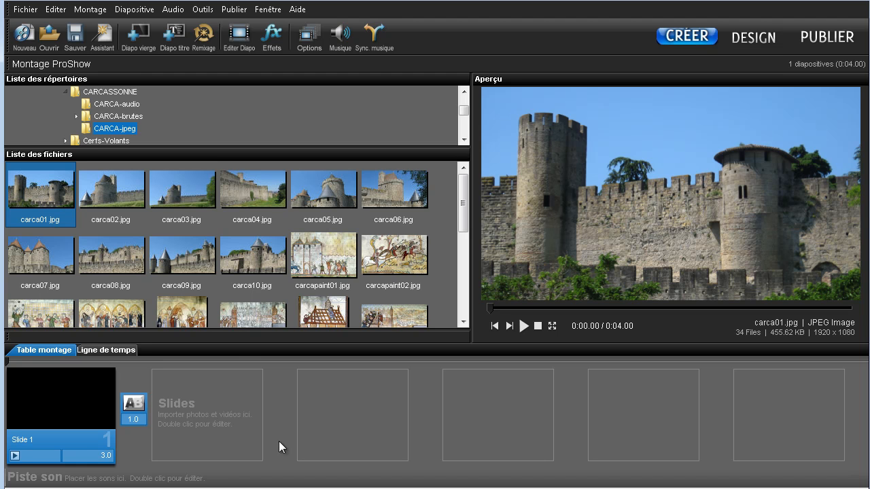
{"action": "left_click", "coordinate": [185, 188]}
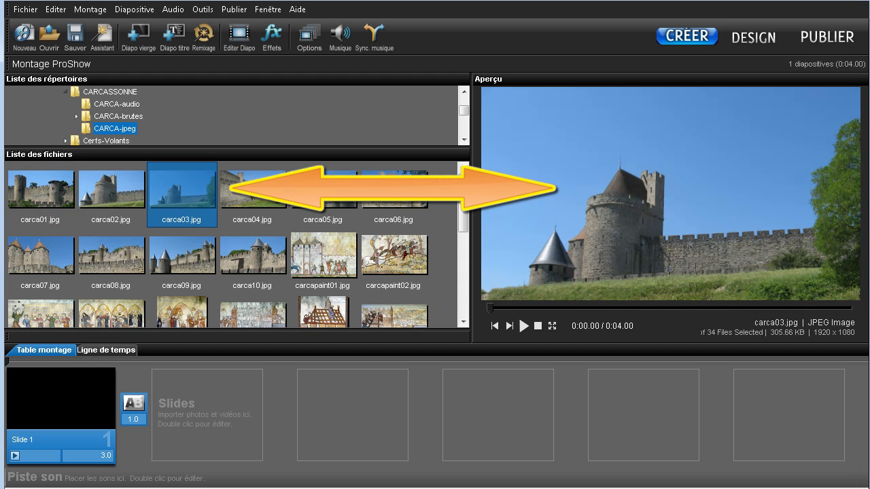
{"action": "left_click", "coordinate": [326, 205]}
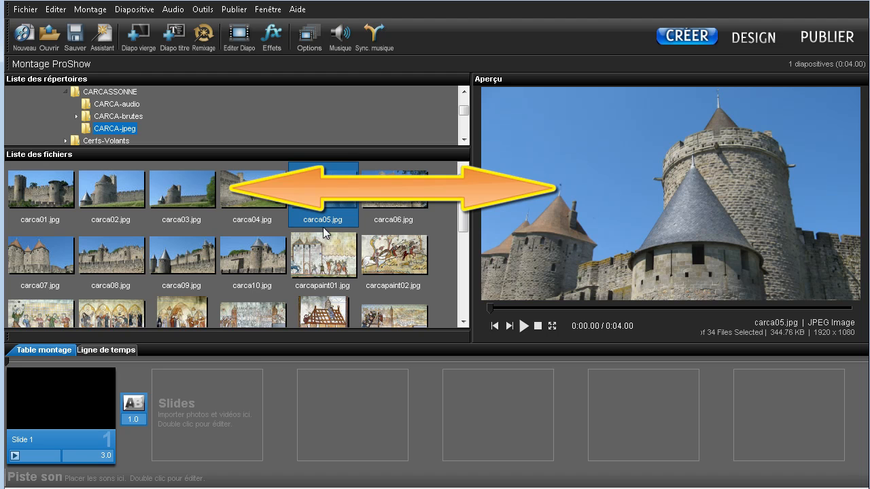
{"action": "left_click", "coordinate": [324, 260]}
- Add carca03.jpg, carca05.jpg and carcapaint02.jpg to the slide list after the blank slide
{"action": "left_click", "coordinate": [188, 194]}
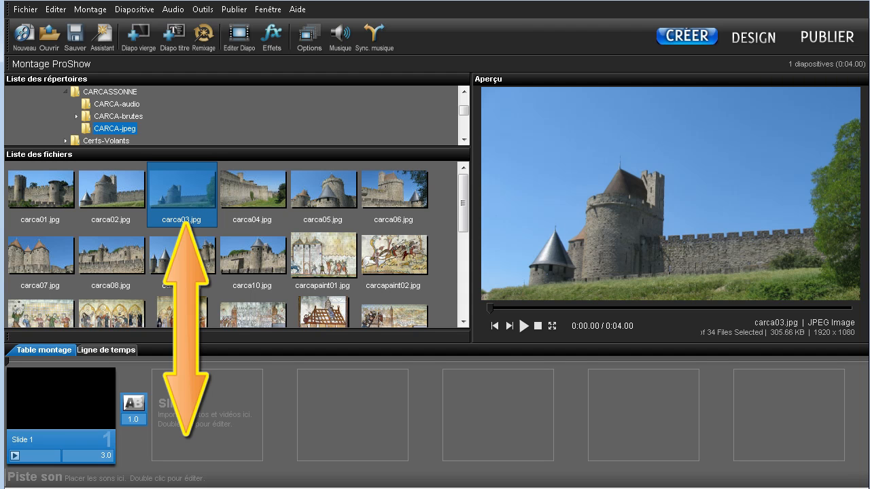
{"action": "left_click_drag", "start_coordinate": [183, 223], "coordinate": [177, 409]}
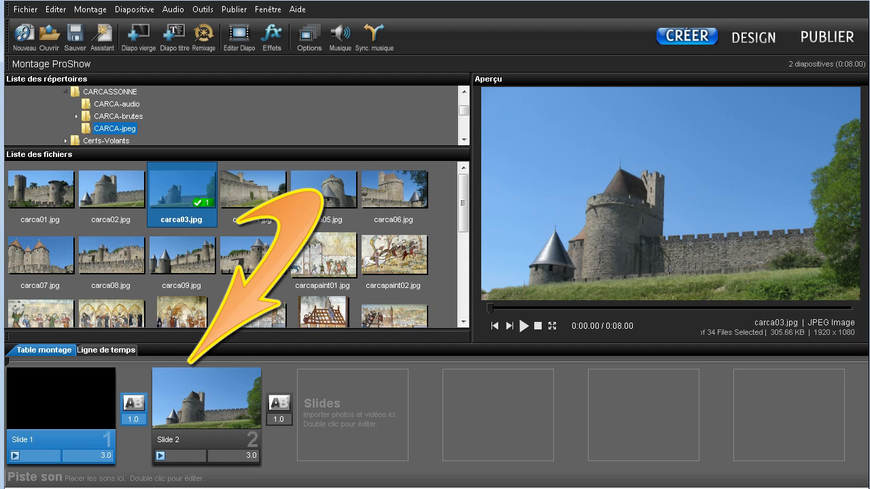
{"action": "left_click_drag", "start_coordinate": [311, 193], "coordinate": [313, 397]}
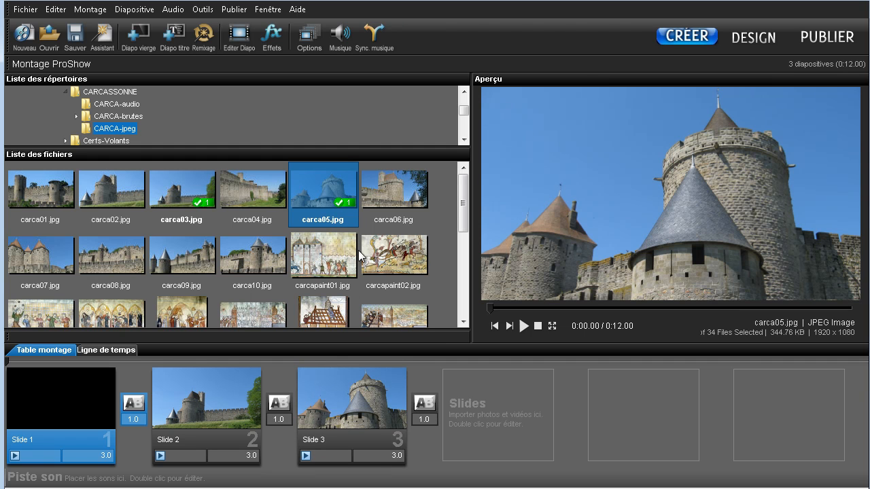
{"action": "left_click_drag", "start_coordinate": [375, 262], "coordinate": [473, 406]}
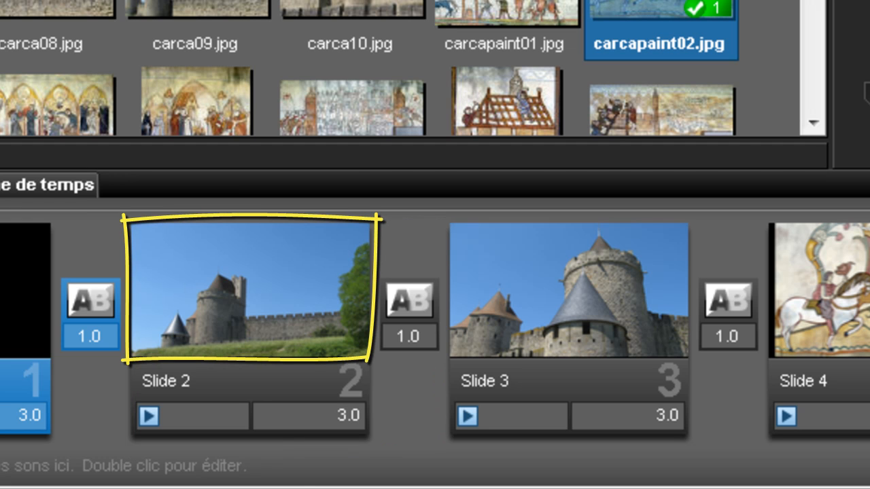
- Select slide 2 and play, then stop, its quick preview
{"action": "left_click", "coordinate": [243, 346]}
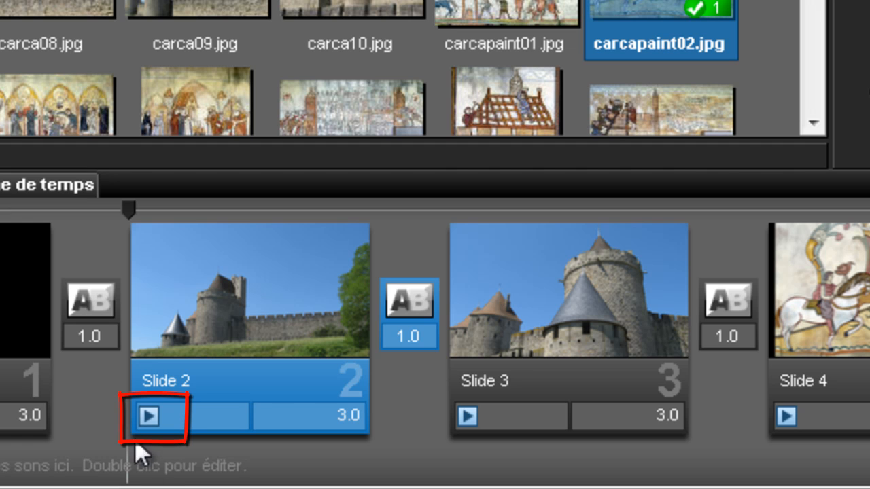
{"action": "left_click", "coordinate": [146, 422]}
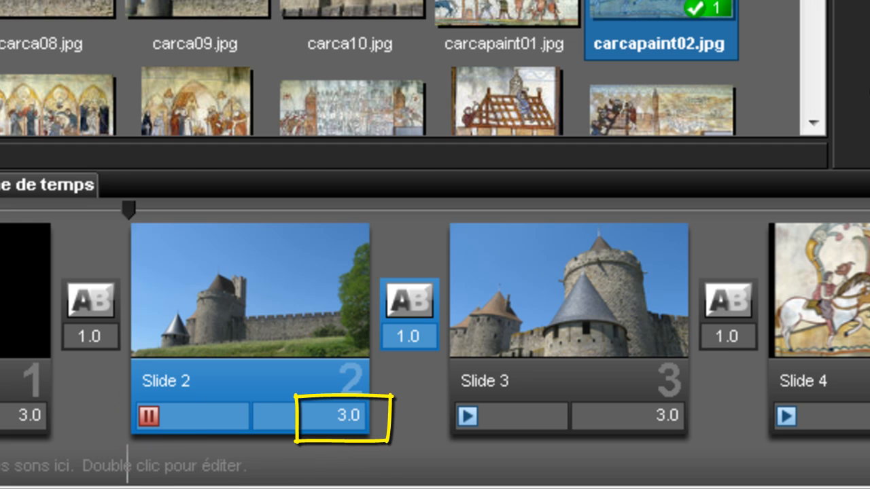
{"action": "left_click", "coordinate": [150, 415]}
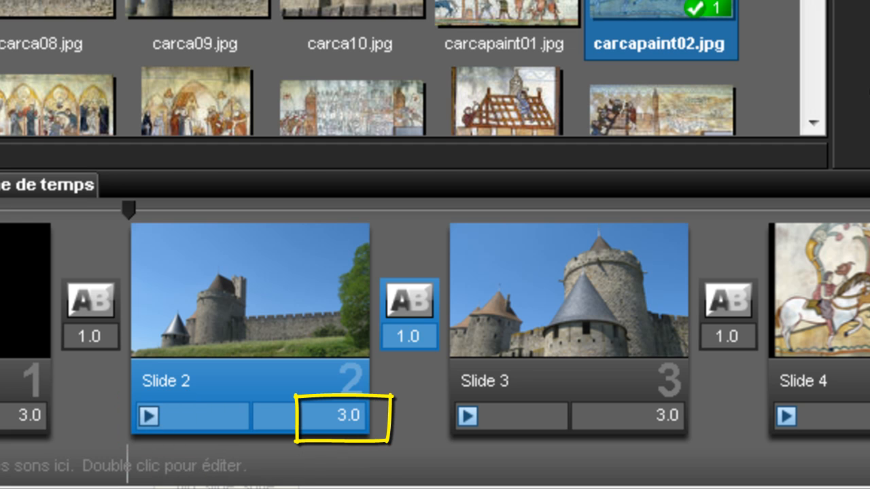
- Set slide 2's duration to 5.235 seconds
{"action": "left_click", "coordinate": [346, 416]}
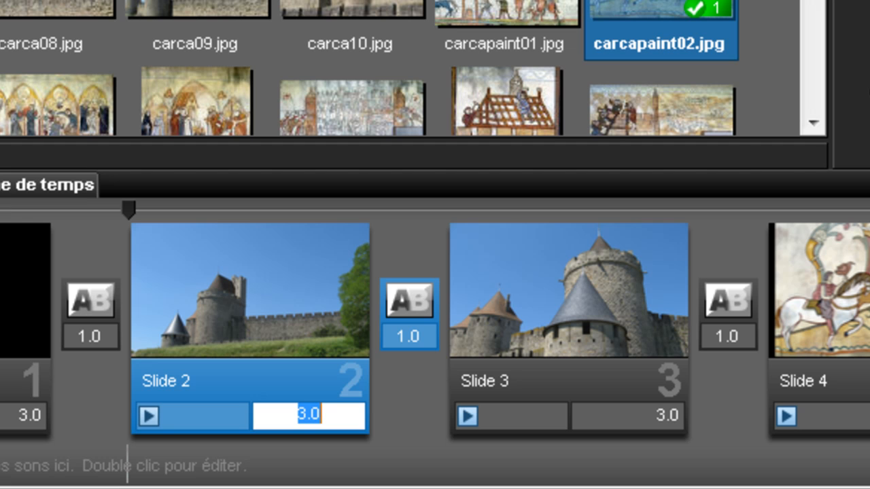
{"action": "left_click", "coordinate": [410, 425]}
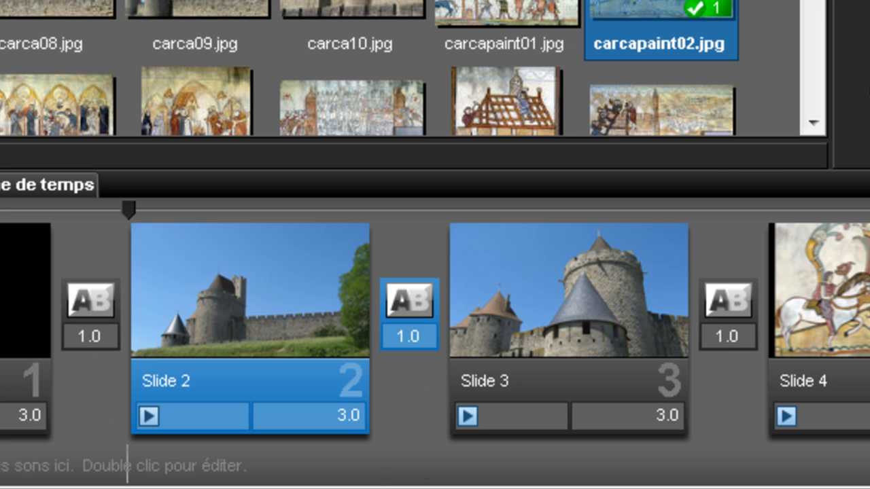
{"action": "left_click", "coordinate": [343, 416]}
{"action": "type", "text": "5.235"}
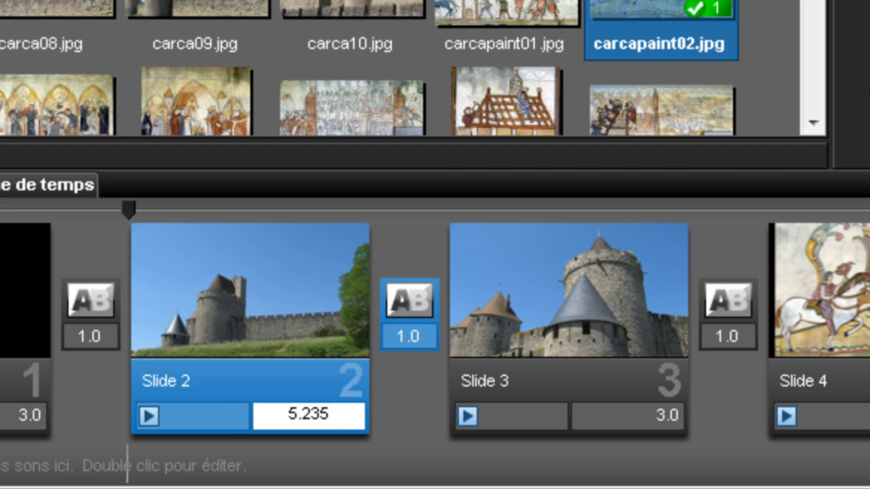
{"action": "key", "text": "Return"}
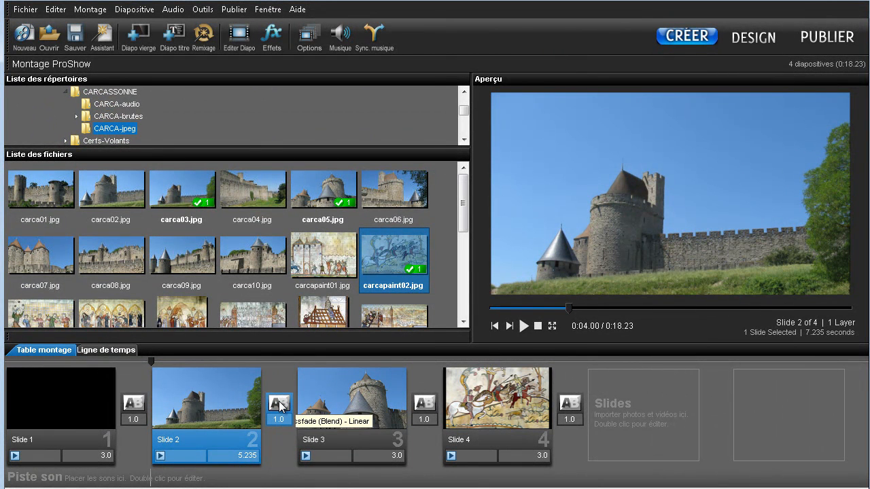
- Open the transition chooser for the transition after slide 2 and cancel it
{"action": "left_click", "coordinate": [279, 402]}
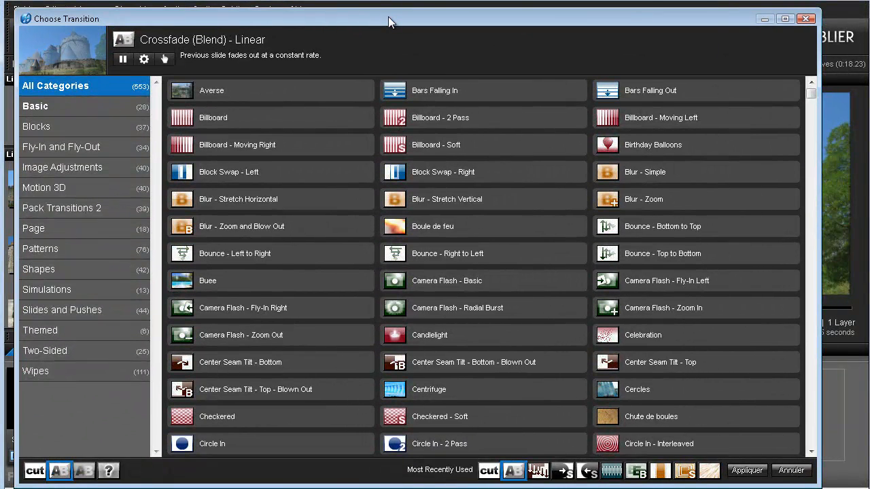
{"action": "left_click_drag", "start_coordinate": [389, 19], "coordinate": [387, 11]}
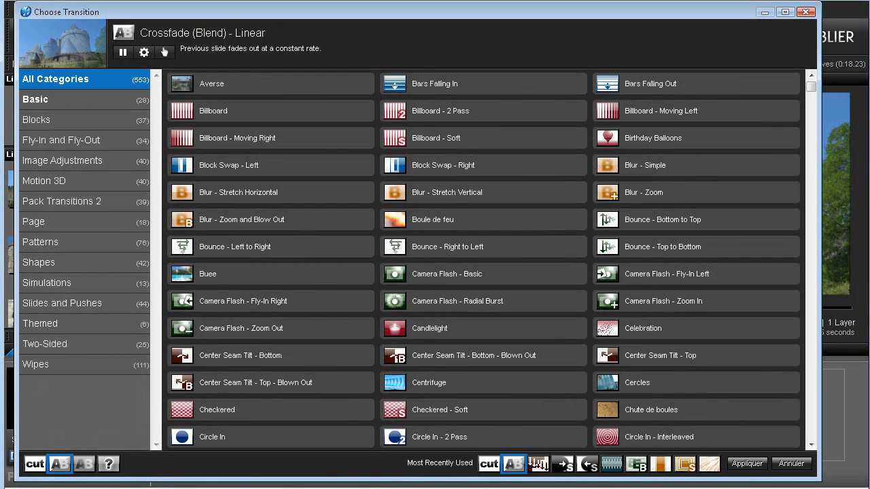
{"action": "left_click", "coordinate": [790, 464]}
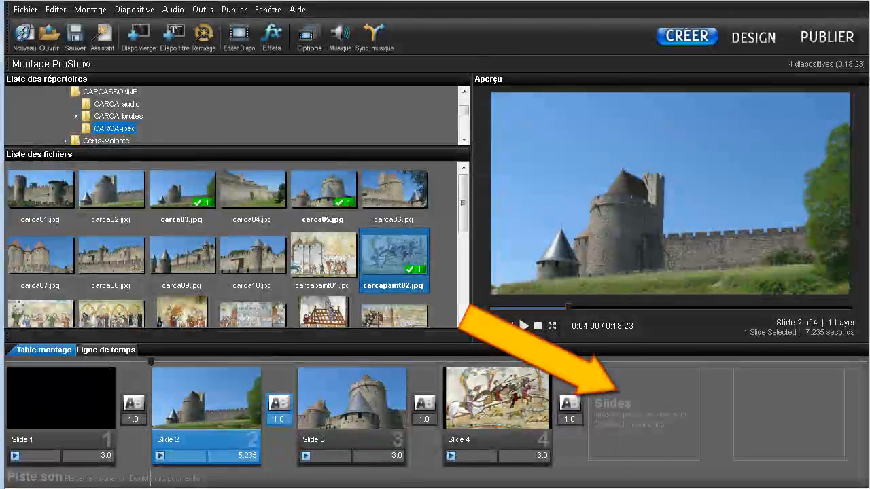
- Insert another blank slide at the end of the slideshow
{"action": "left_click", "coordinate": [642, 420]}
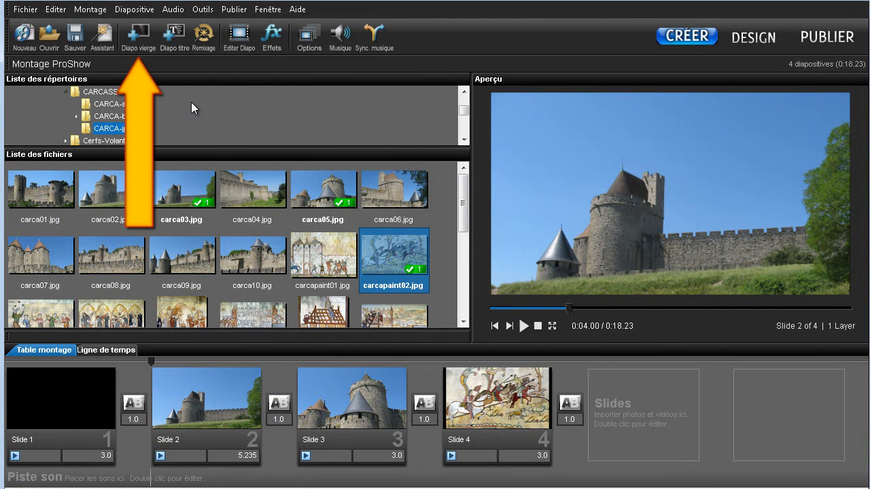
{"action": "left_click", "coordinate": [139, 15]}
{"action": "mouse_move", "coordinate": [293, 102]}
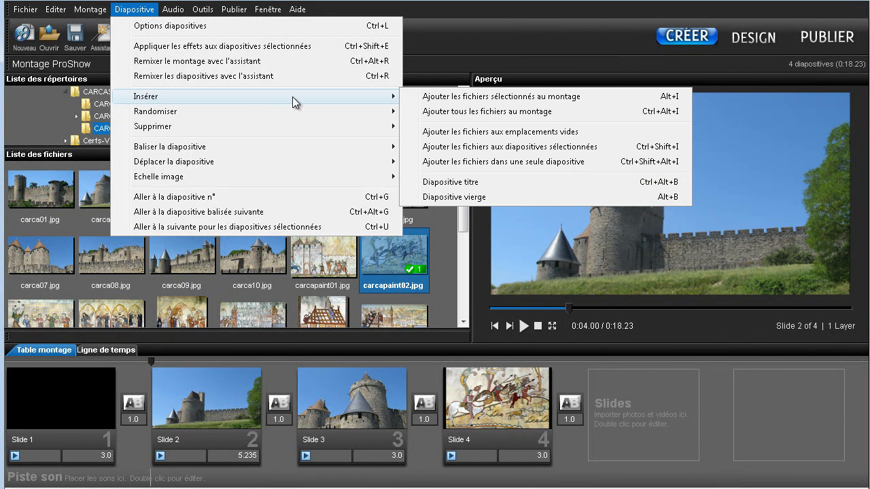
{"action": "left_click", "coordinate": [448, 197]}
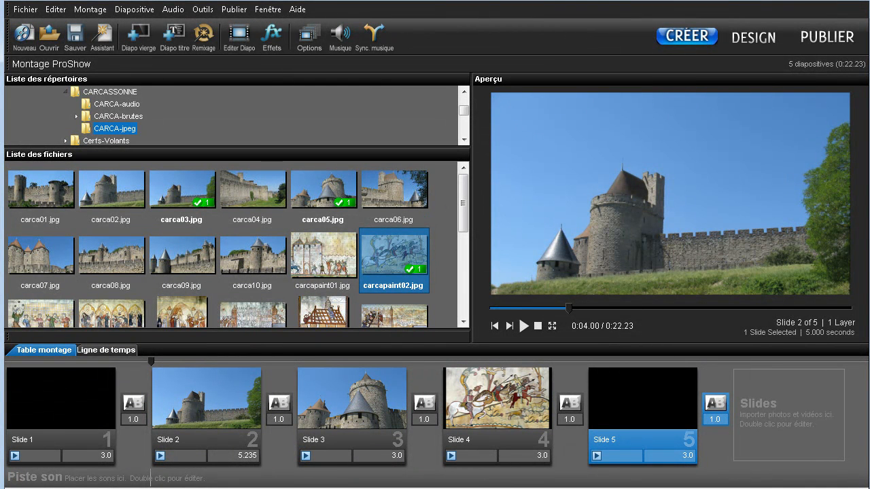
- Move the carcapaint02 slide to the second position
{"action": "left_click", "coordinate": [488, 409]}
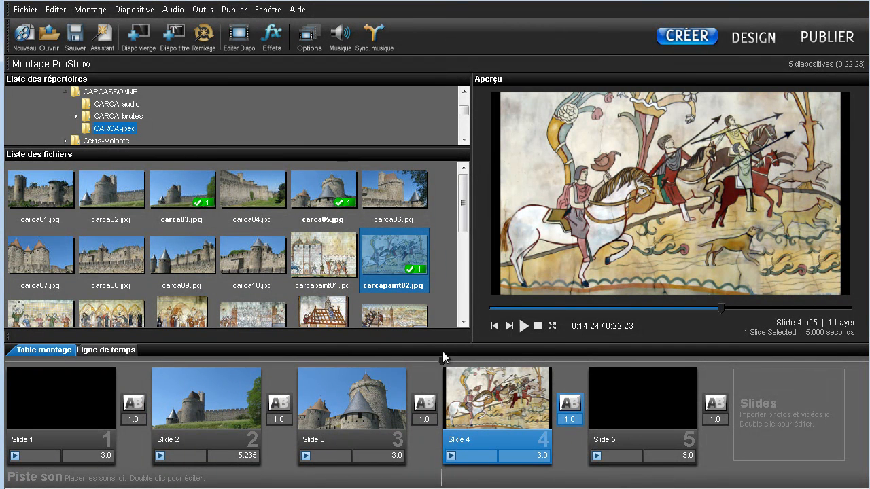
{"action": "mouse_move", "coordinate": [282, 357]}
{"action": "left_mouse_down"}
{"action": "mouse_move", "coordinate": [154, 359]}
{"action": "mouse_move", "coordinate": [141, 390]}
{"action": "mouse_move", "coordinate": [146, 369]}
{"action": "mouse_move", "coordinate": [145, 384]}
{"action": "left_mouse_up"}
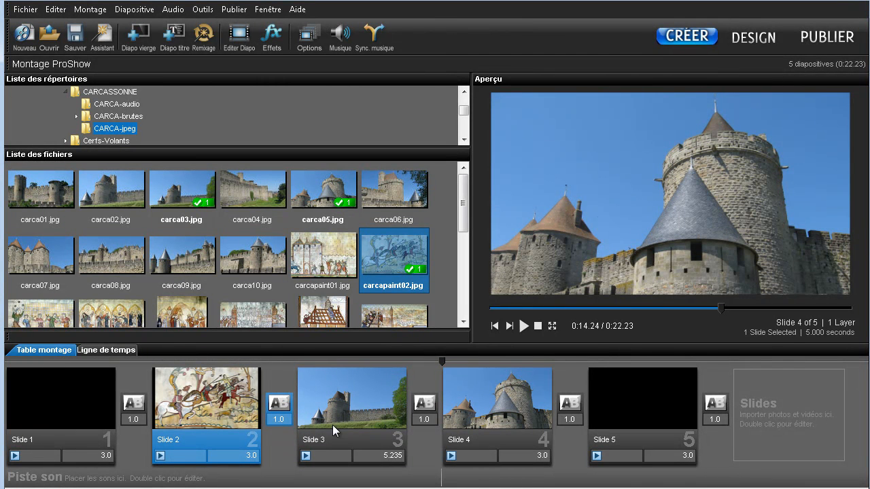
- Delete the carcapaint02 slide from the show
{"action": "left_click", "coordinate": [351, 404]}
{"action": "left_click", "coordinate": [214, 406]}
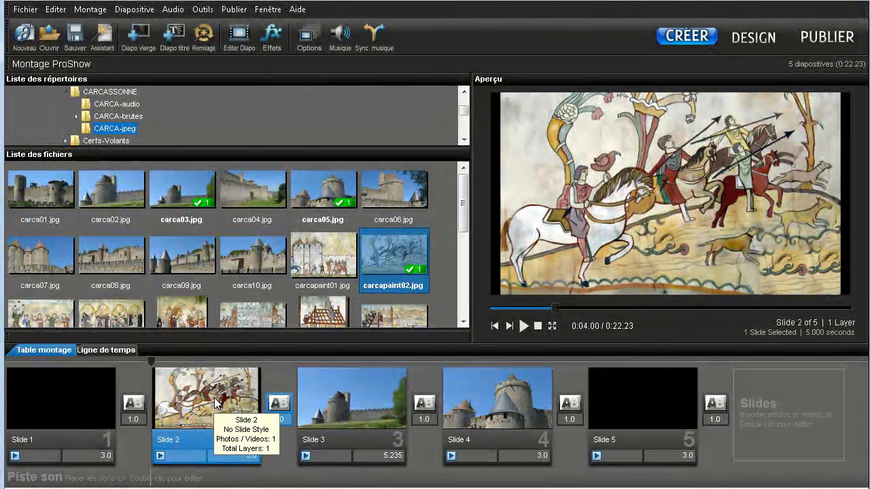
{"action": "key", "text": "Delete"}
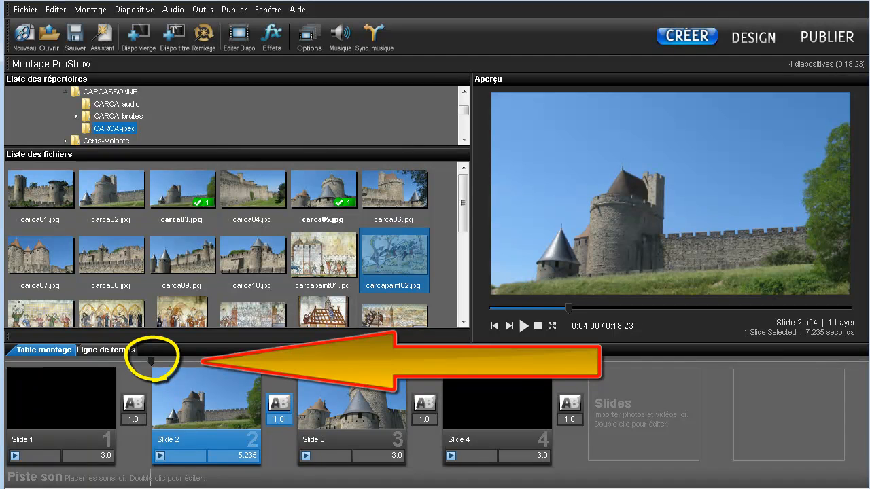
- Scrub the playhead, then play and pause the show from the first slide in the preview
{"action": "left_click", "coordinate": [186, 359]}
{"action": "mouse_move", "coordinate": [186, 359]}
{"action": "left_mouse_down"}
{"action": "mouse_move", "coordinate": [280, 360]}
{"action": "mouse_move", "coordinate": [205, 355]}
{"action": "left_mouse_up"}
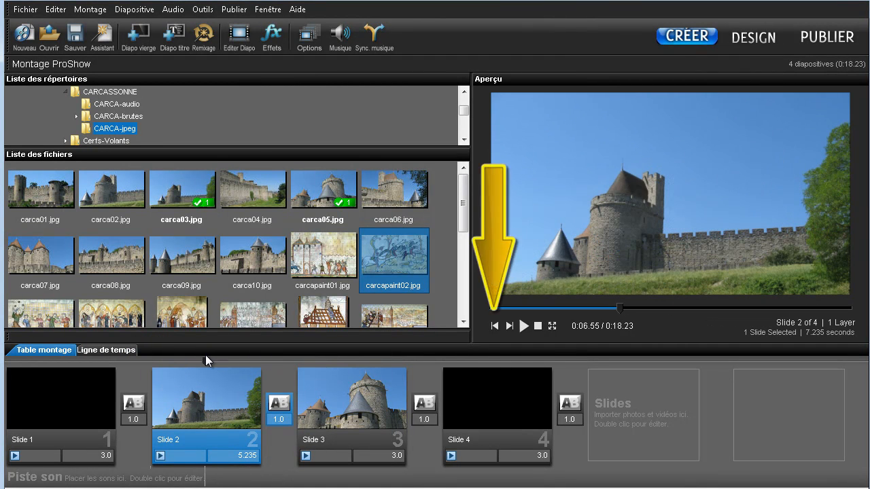
{"action": "left_click", "coordinate": [495, 326]}
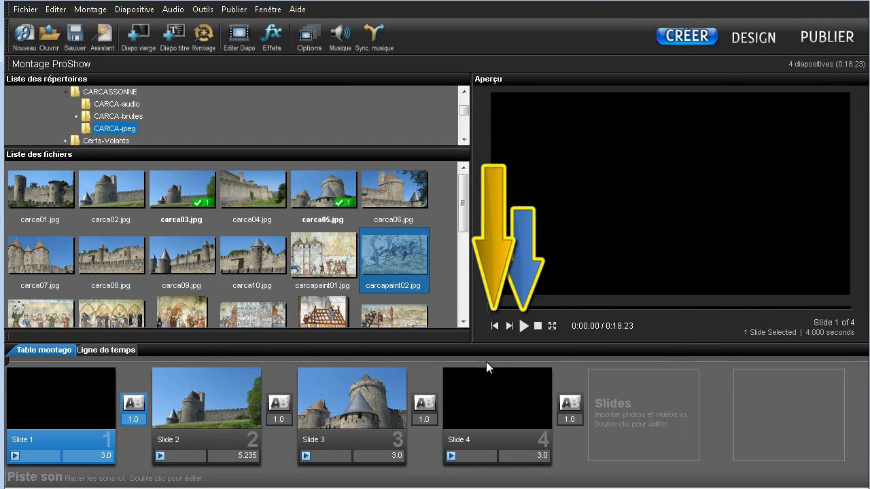
{"action": "left_click", "coordinate": [524, 326]}
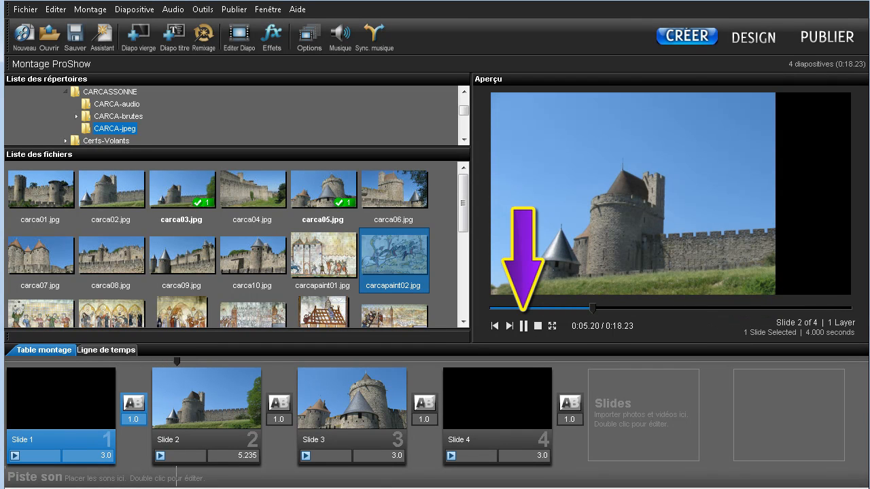
{"action": "left_click", "coordinate": [524, 327]}
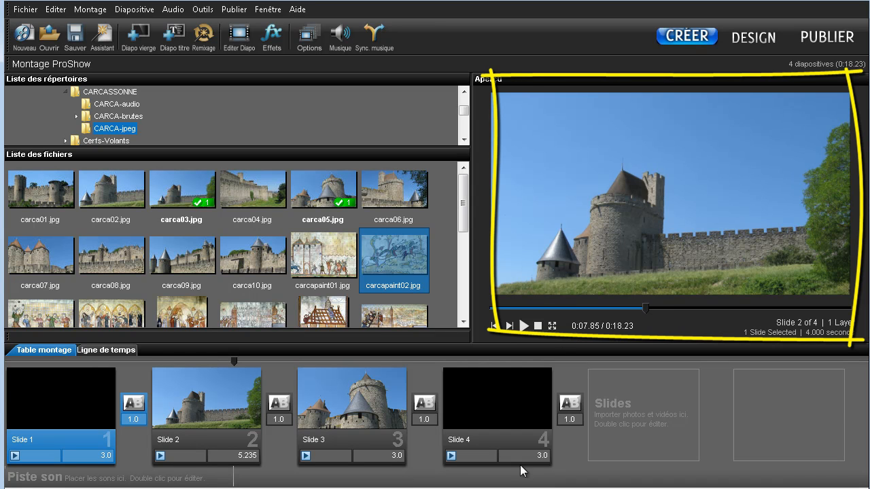
- Turn full-screen viewing on for the preview and then off again
{"action": "right_click", "coordinate": [597, 211]}
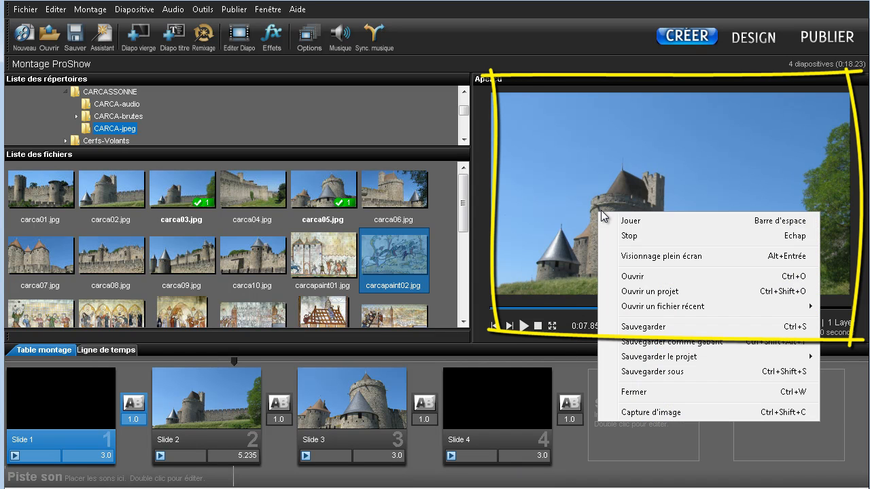
{"action": "left_click", "coordinate": [635, 257]}
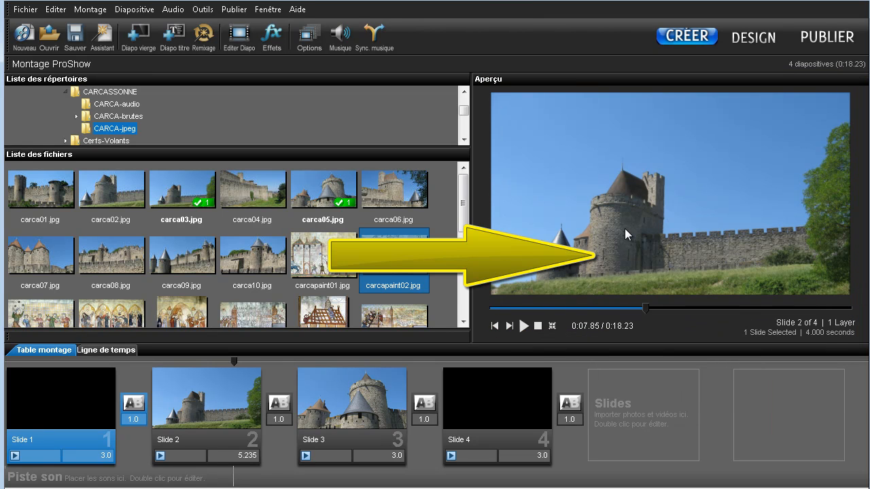
{"action": "right_click", "coordinate": [625, 232]}
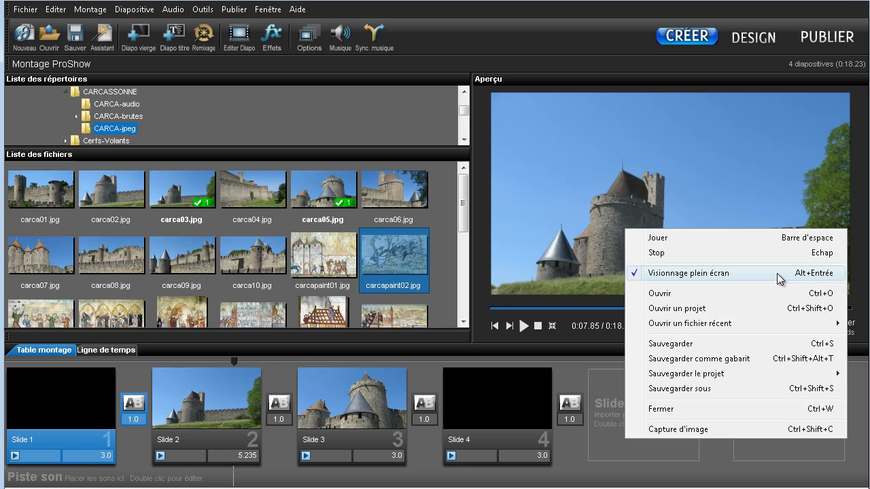
{"action": "left_click", "coordinate": [669, 274]}
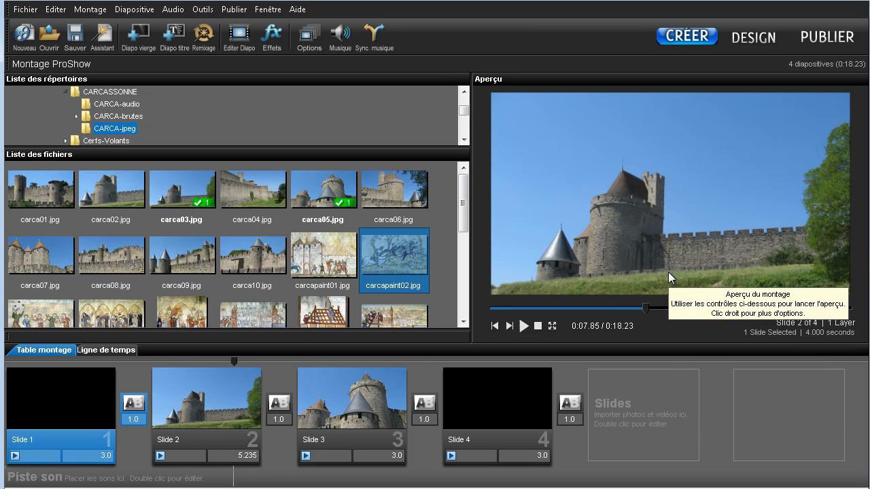
- Save the slideshow project under the file name CARCASSONNE in the 05-France folder
{"action": "right_click", "coordinate": [611, 214]}
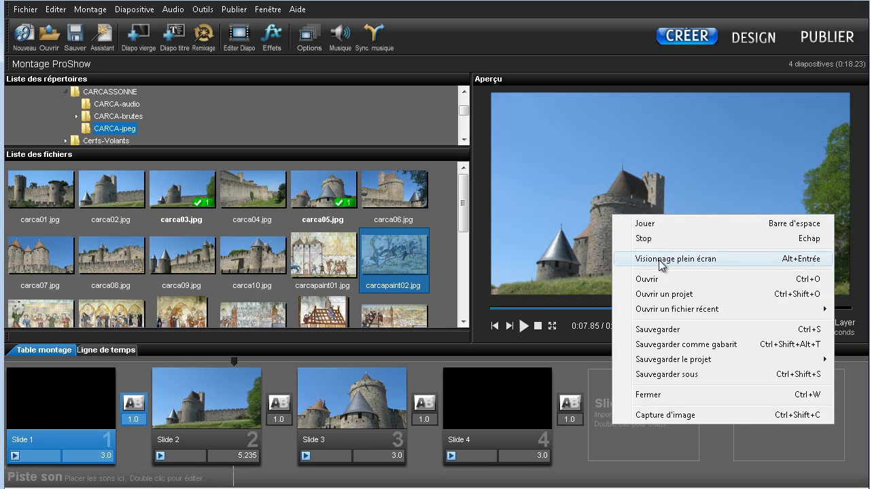
{"action": "left_click", "coordinate": [531, 231]}
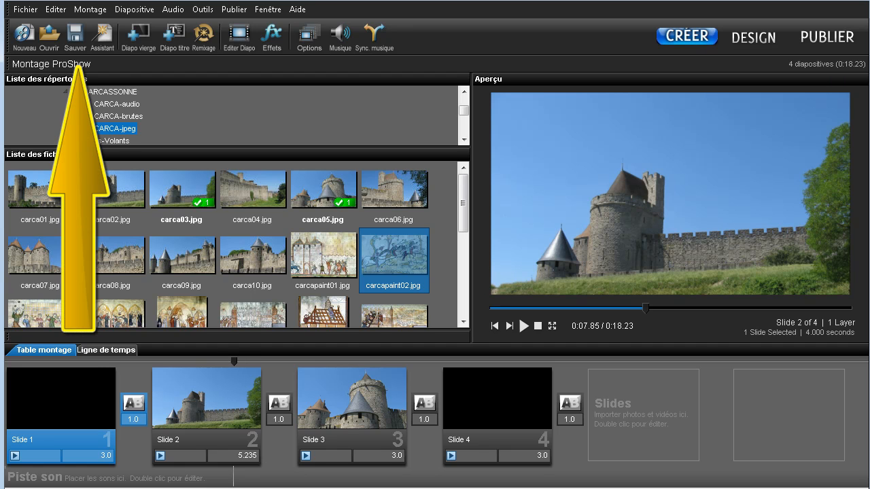
{"action": "left_click", "coordinate": [75, 40]}
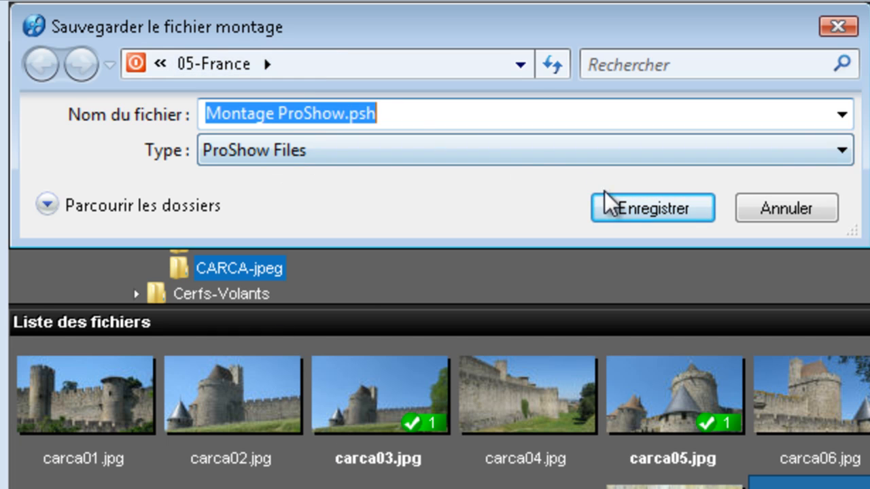
{"action": "left_click", "coordinate": [389, 113]}
{"action": "left_click_drag", "start_coordinate": [390, 113], "coordinate": [153, 118]}
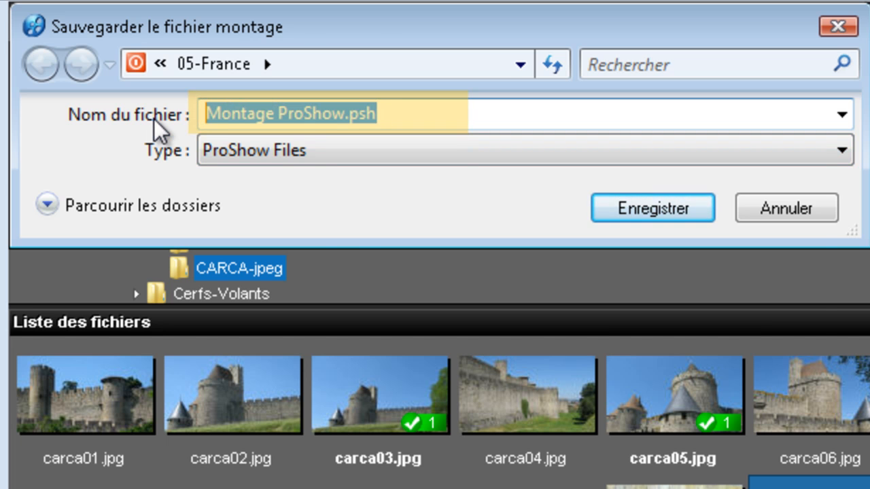
{"action": "type", "text": "Carca"}
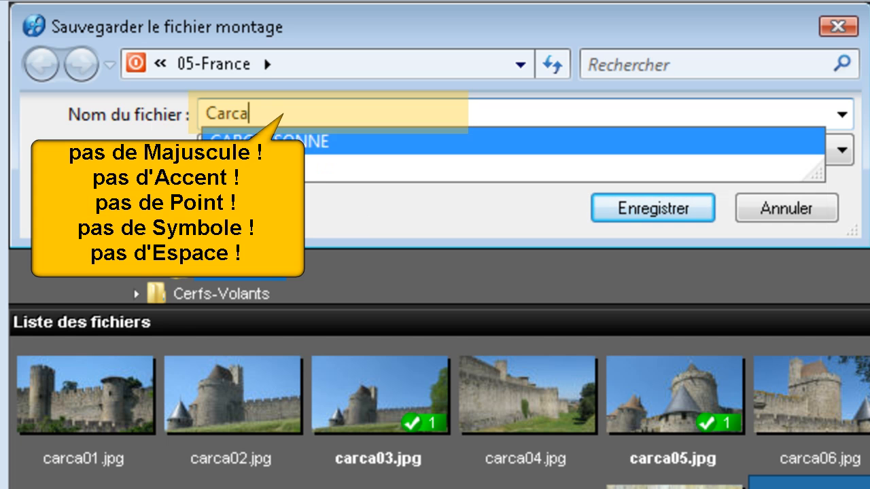
{"action": "left_click", "coordinate": [261, 146]}
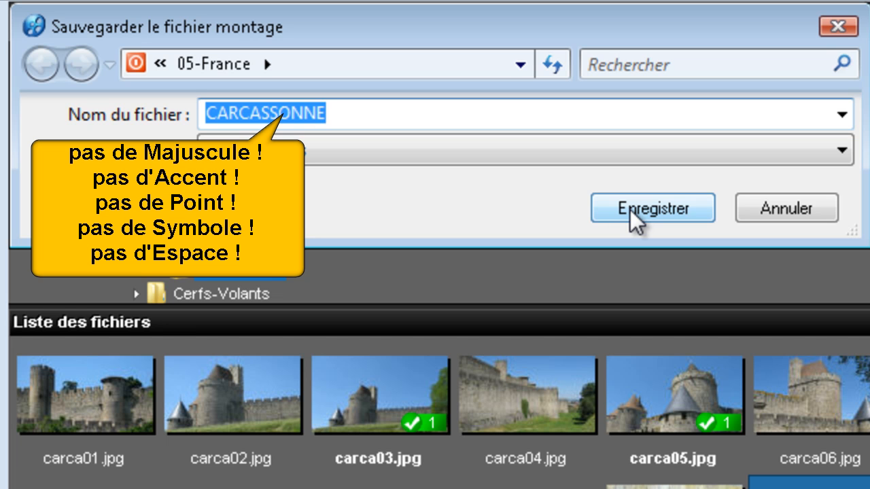
{"action": "left_click", "coordinate": [776, 216]}
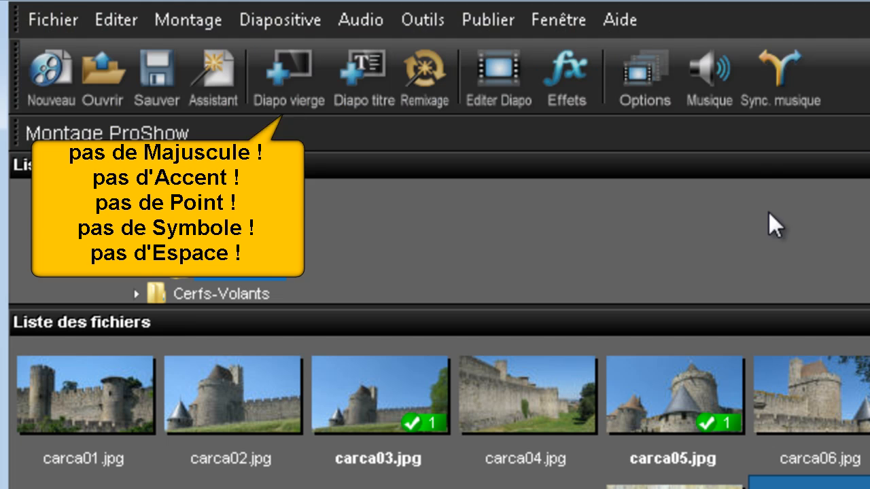